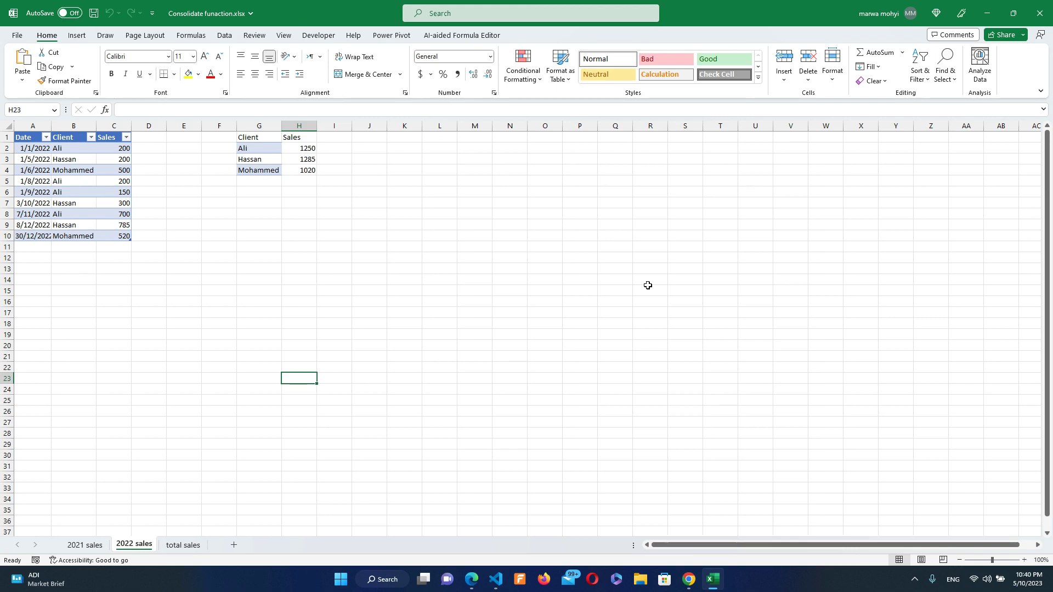
Search the Office Add-ins store for 'AI aided formula'.
left_click(76, 38)
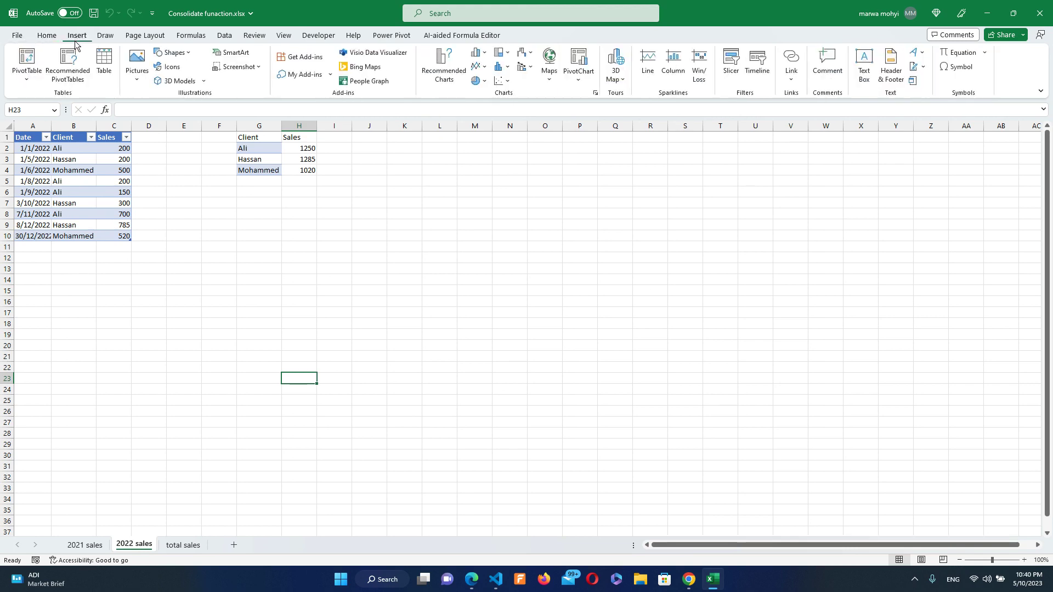
left_click(304, 59)
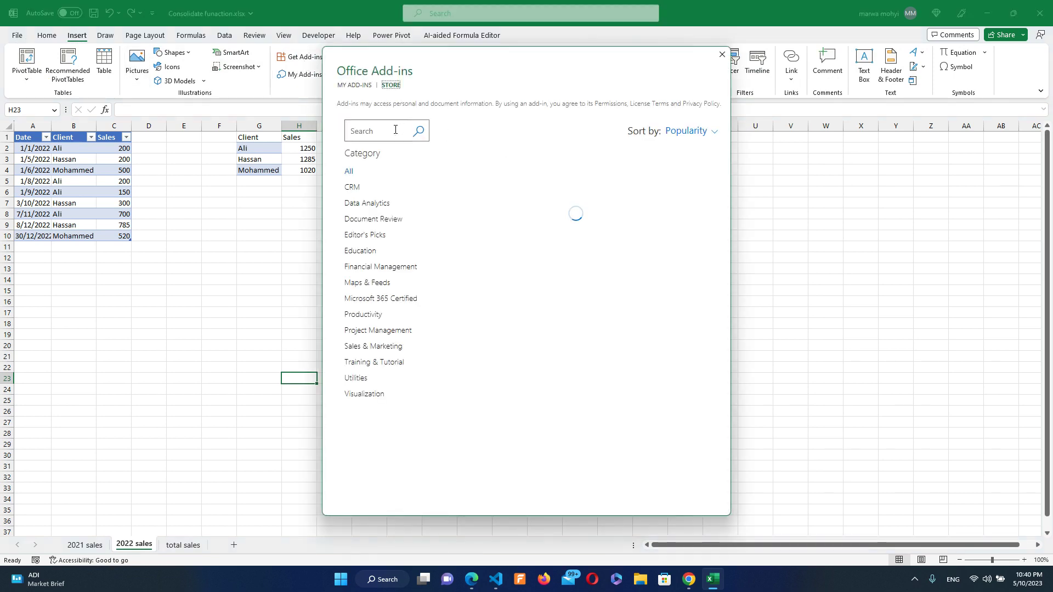
left_click(395, 130)
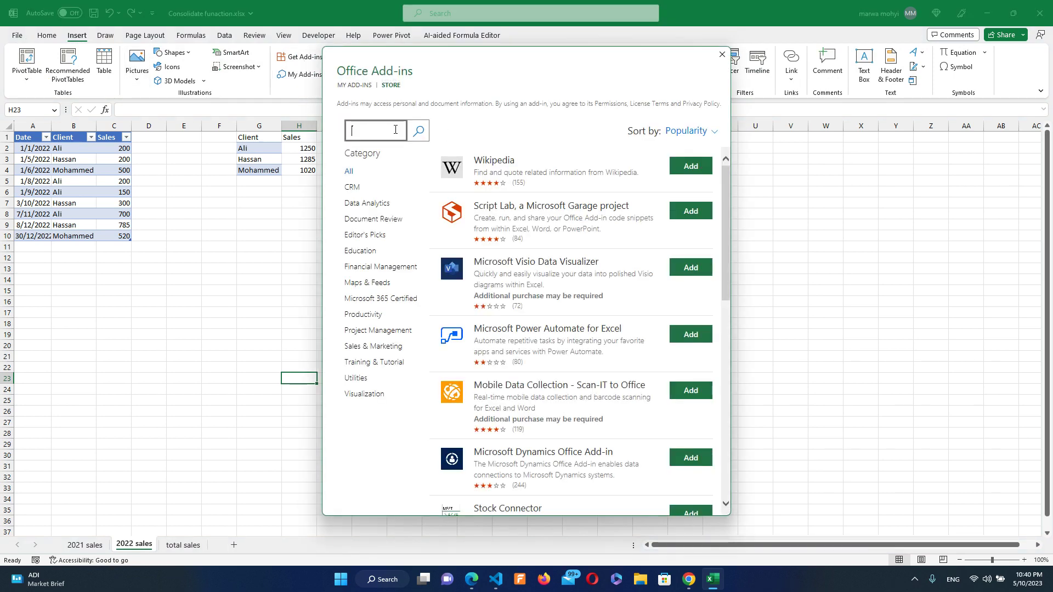
type("Al")
type("ai")
type("ded")
type(" f")
type("ormu")
type("la")
key("Return")
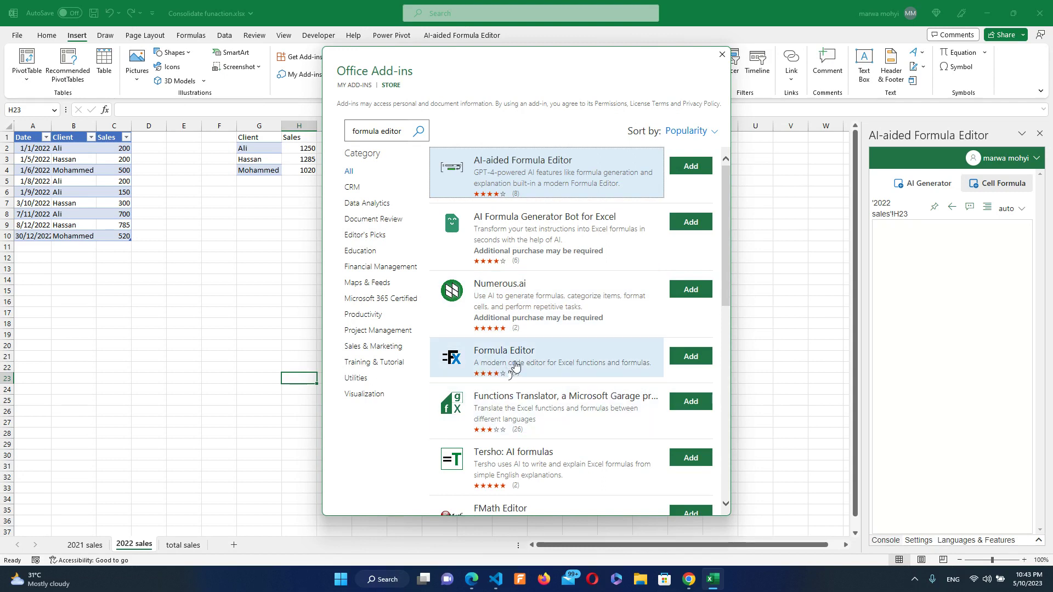
Add the AI-aided Formula Editor add-in after accepting its terms and conditions.
left_click(696, 166)
left_click(402, 316)
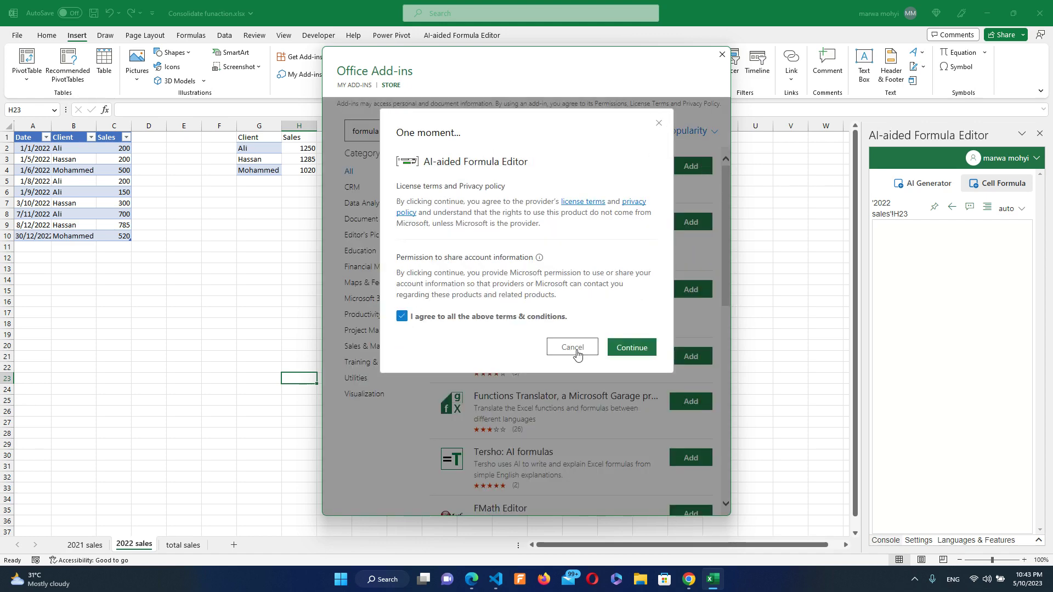
left_click(631, 347)
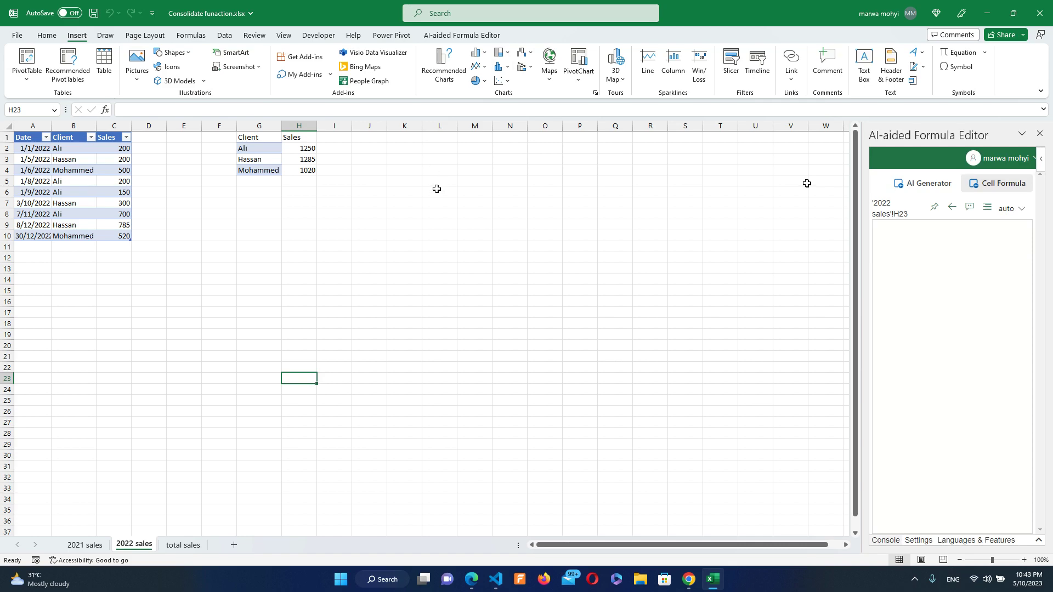
Show the AI-aided Formula Editor tab's commands on the ribbon.
left_click(478, 37)
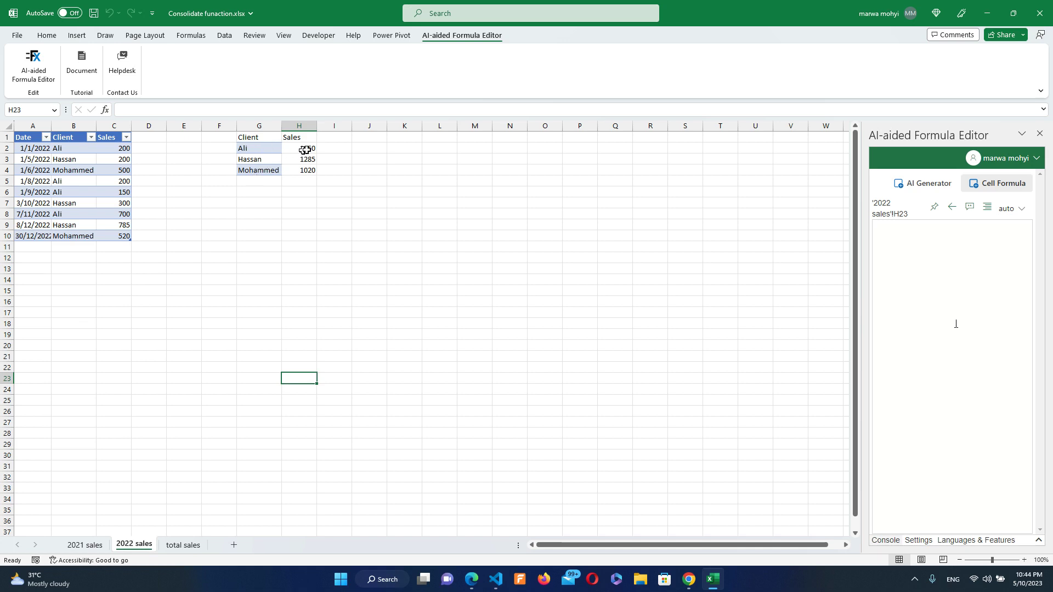
Load H2's SUMIF formula into the Formula Editor and open the console beneath it.
left_click(306, 148)
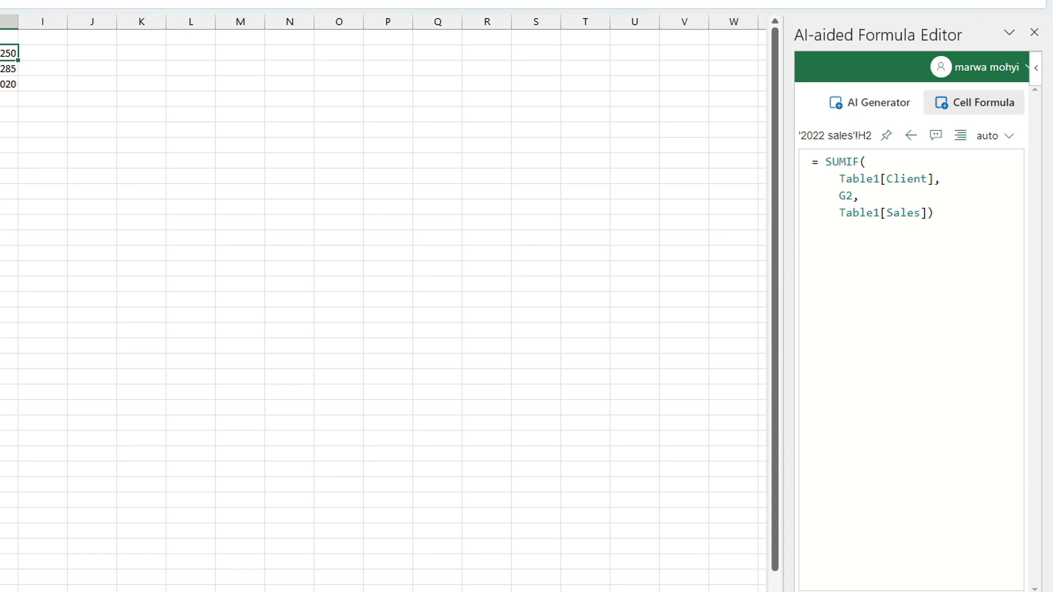
left_click(822, 589)
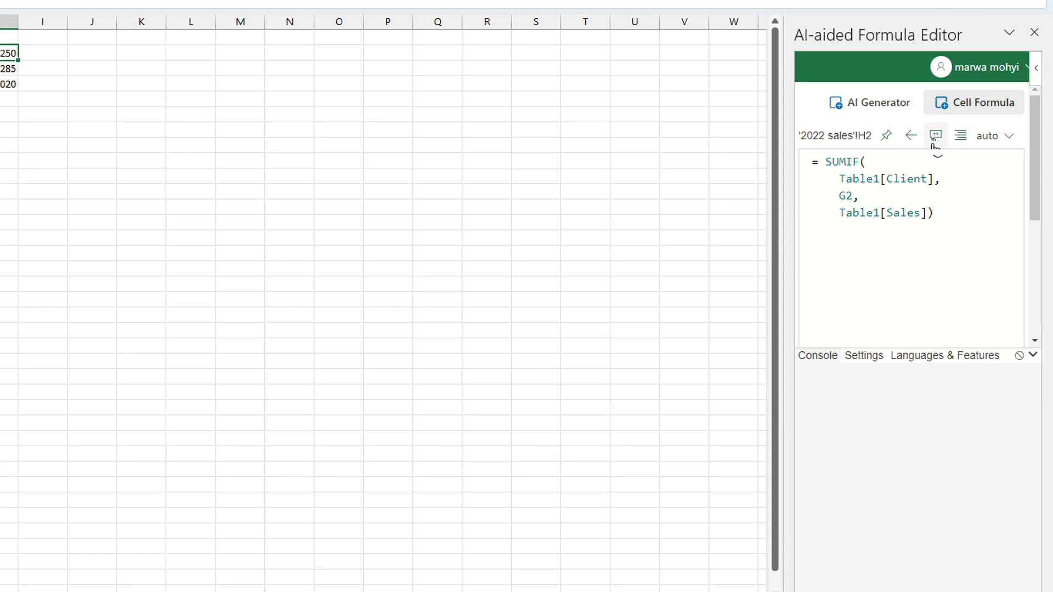
mouse_move(936, 136)
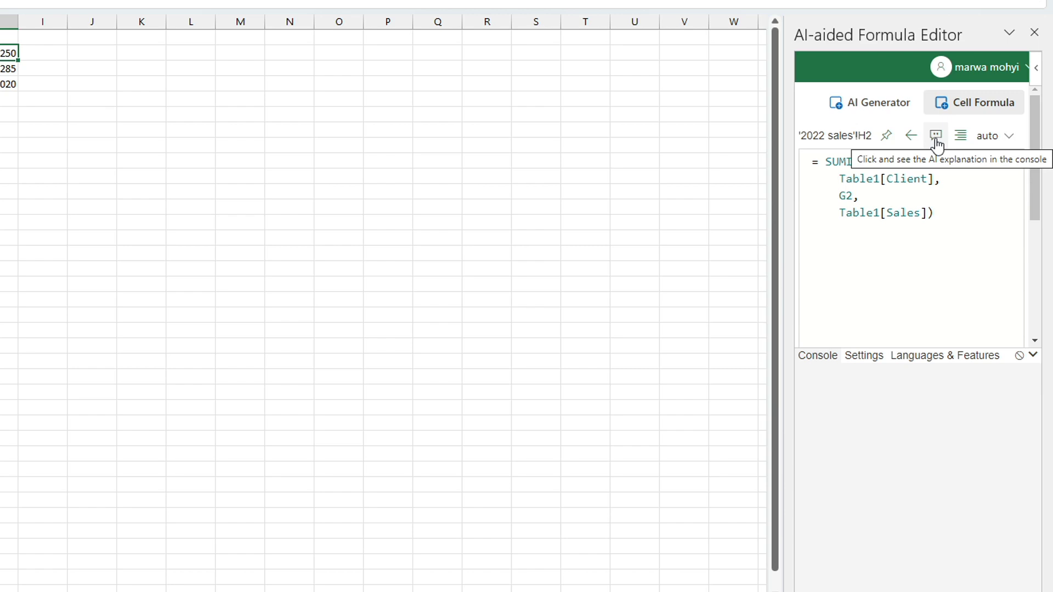
Request an AI explanation of H2's SUMIF formula, shown in the console.
left_click(935, 143)
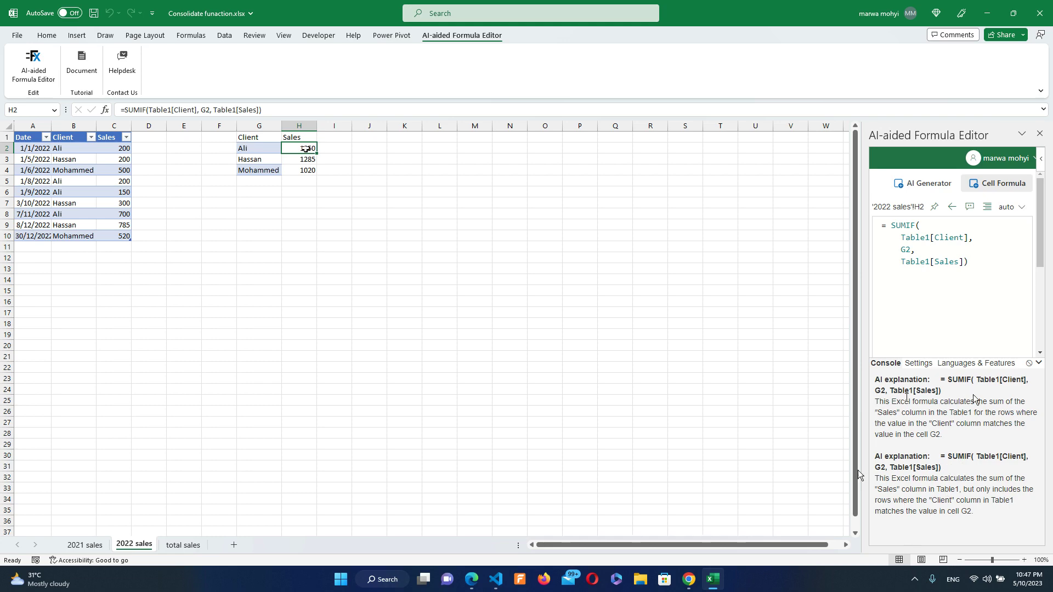
Switch the add-in to its AI Generator view and select empty cell H5 as target.
left_click(927, 184)
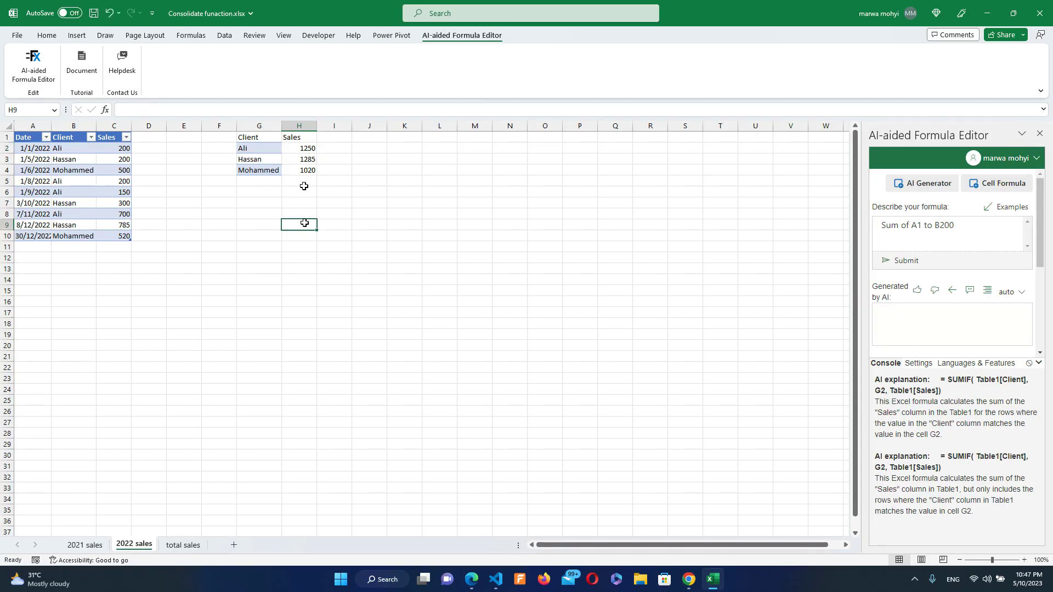
left_click(303, 183)
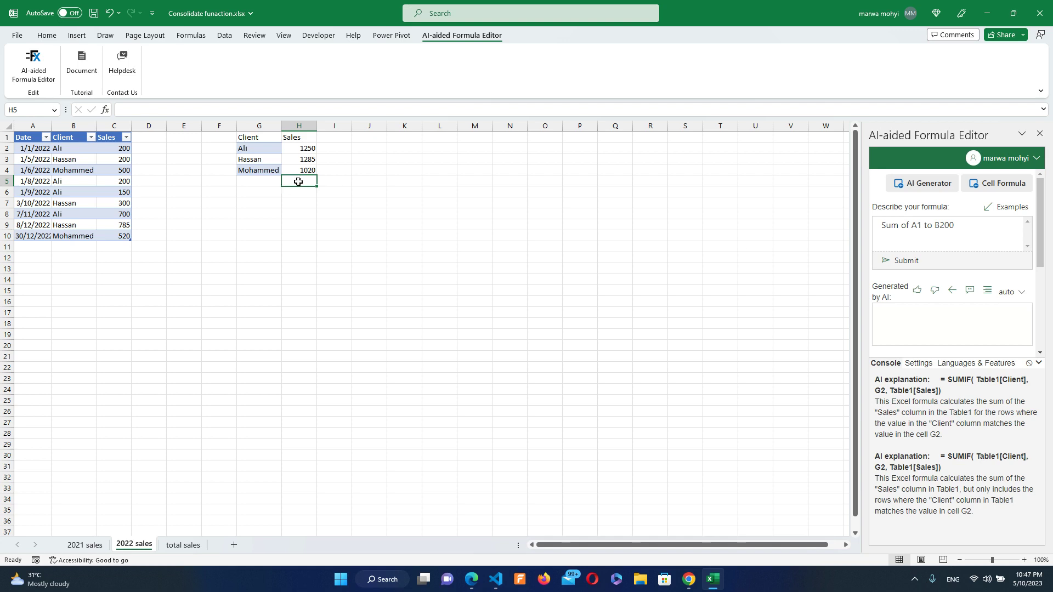
Replace the sample description with 'Give me the max sales from H2 to H4' and submit it.
left_click(253, 203)
left_click(293, 184)
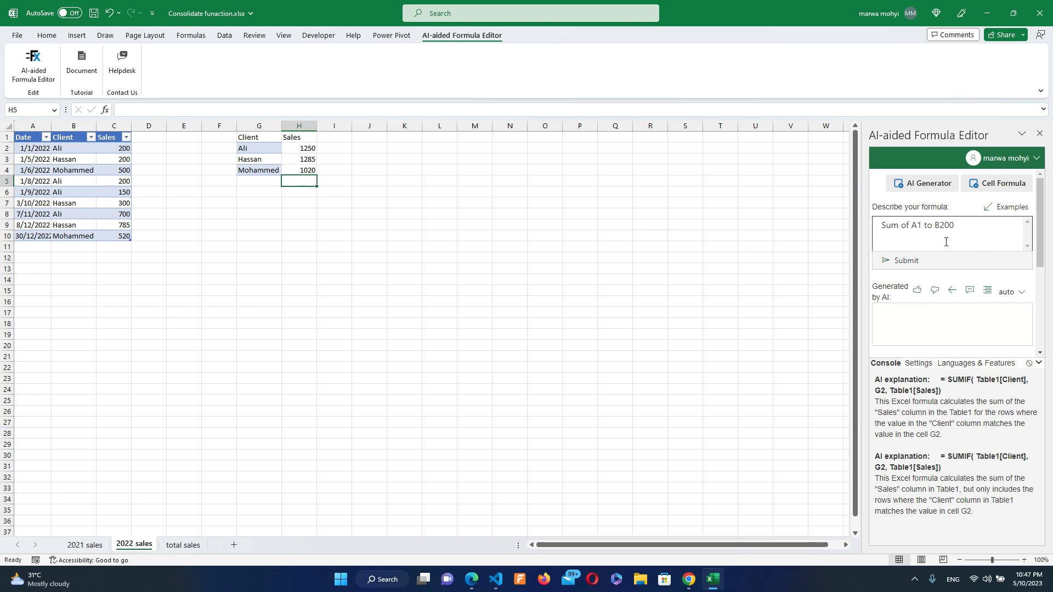
left_click_drag(955, 226, 879, 227)
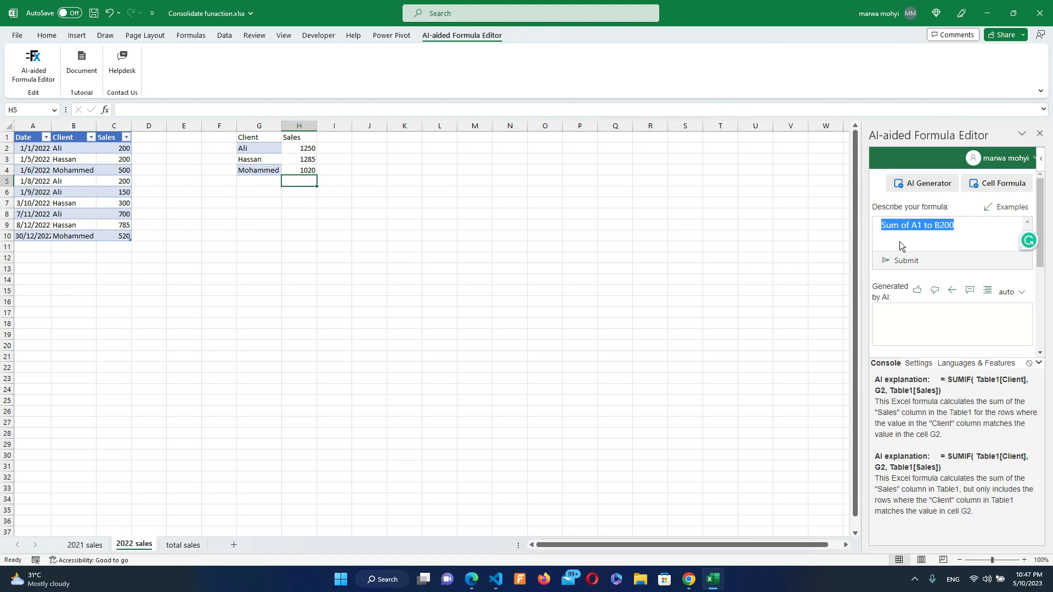
type("Giv")
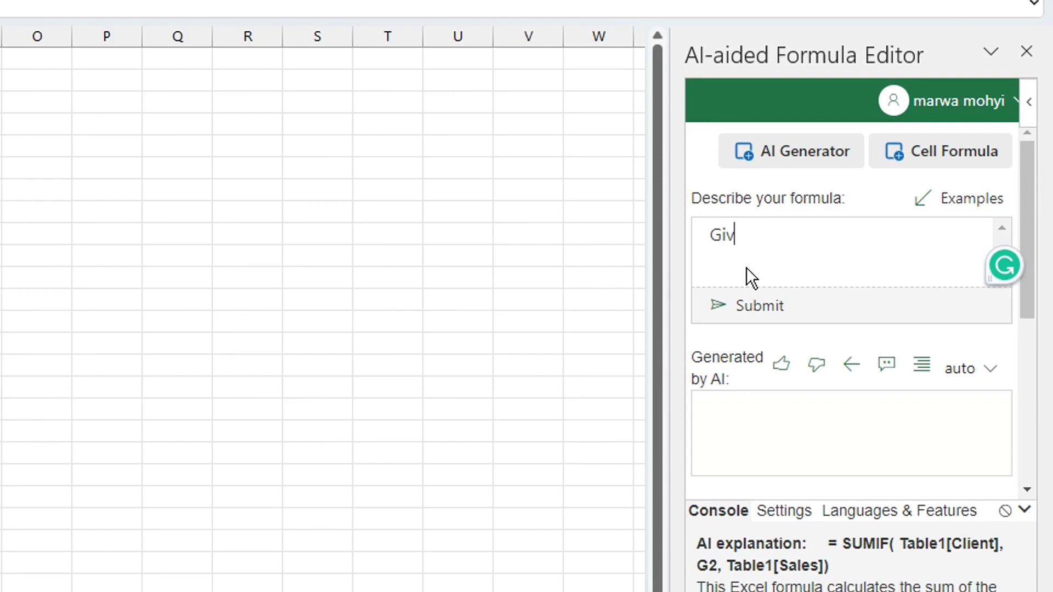
type("e me t")
type("he max ")
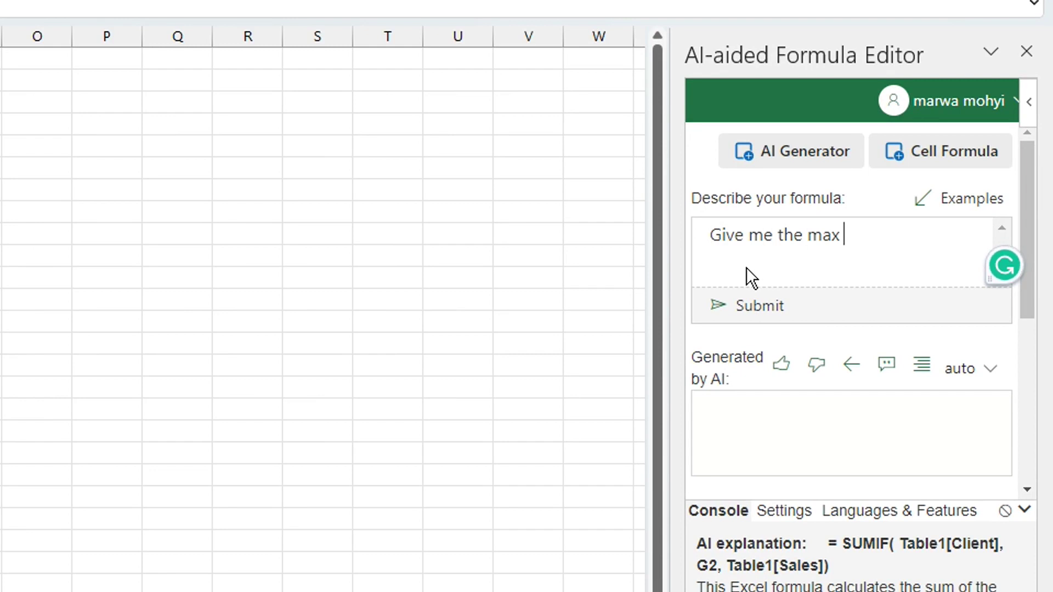
type("sales f")
type("rom")
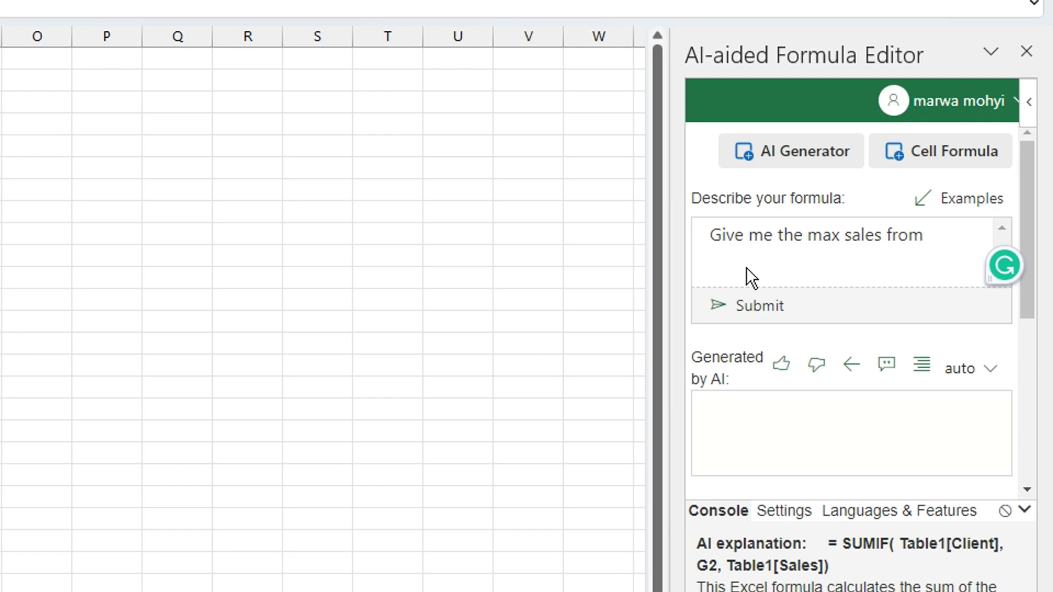
type("H")
type("2 ")
type("to H")
type("4")
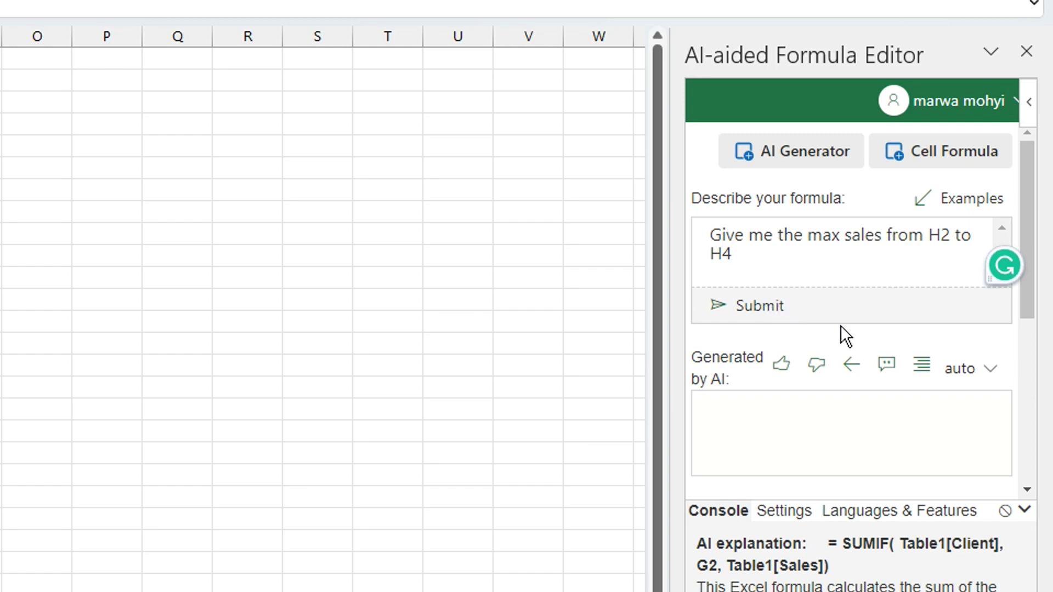
left_click(714, 306)
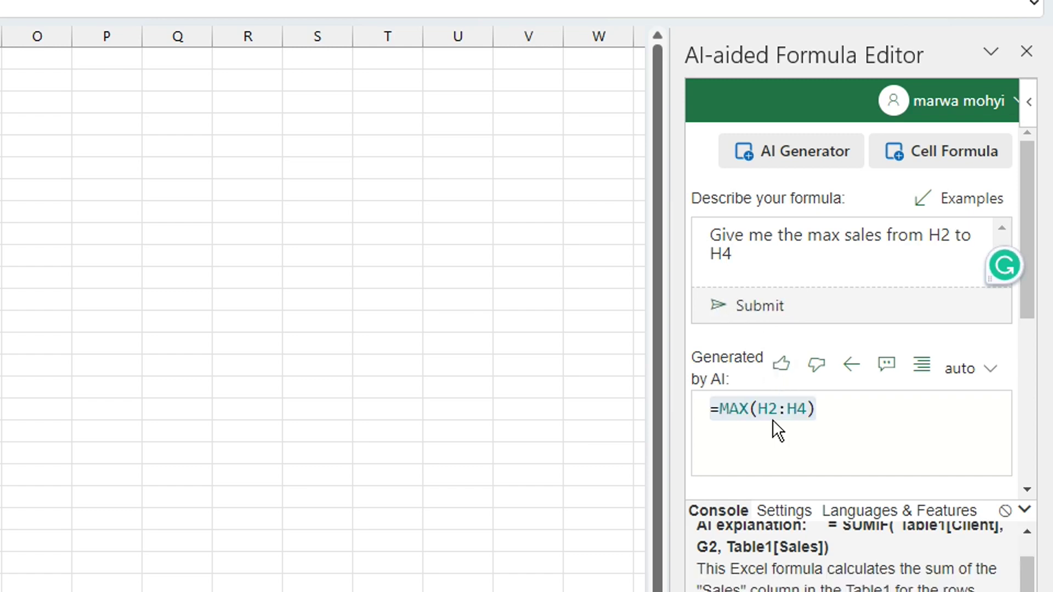
Copy the generated =MAX(H2:H4) and paste it into H5, which returns 1285.
left_click_drag(829, 411, 713, 408)
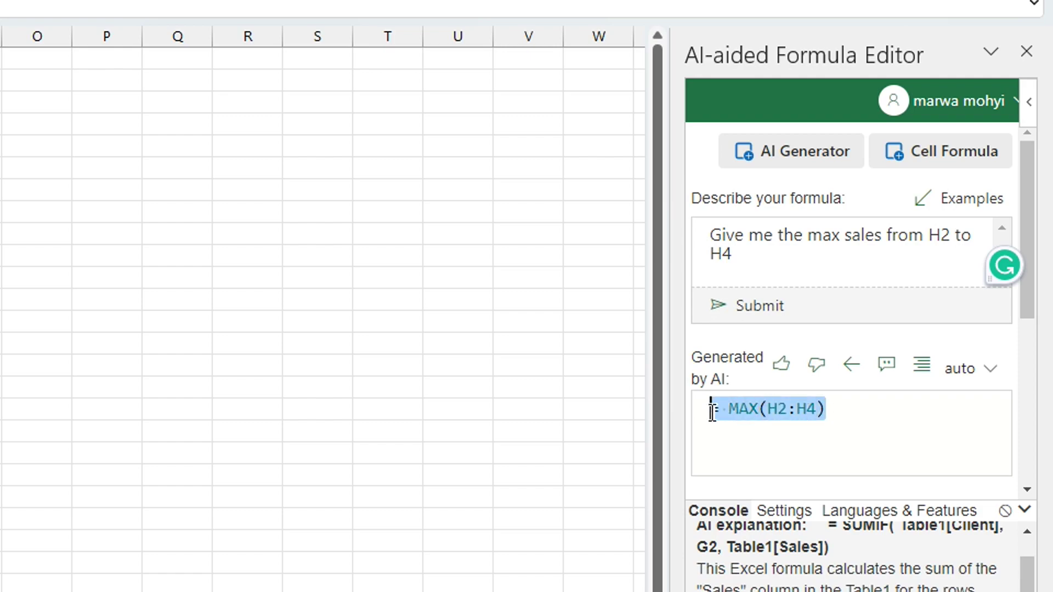
right_click(724, 412)
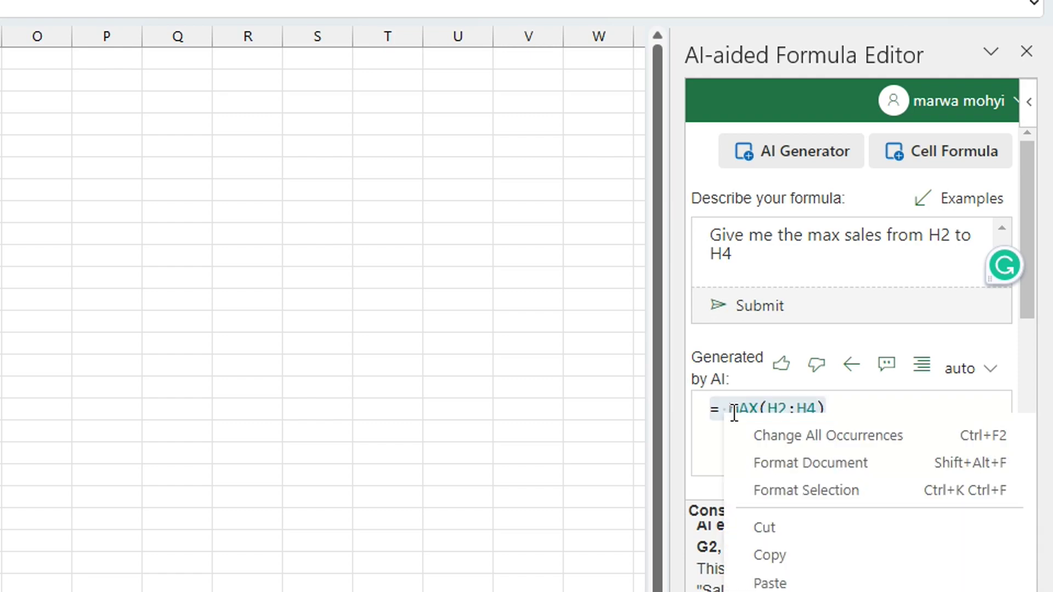
left_click(792, 556)
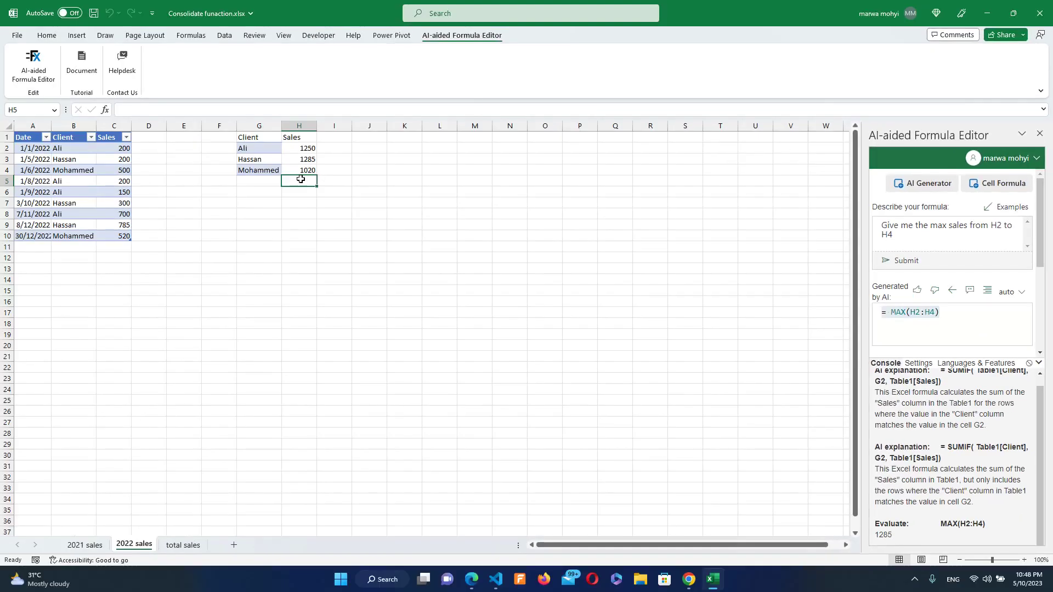
key("ctrl+v")
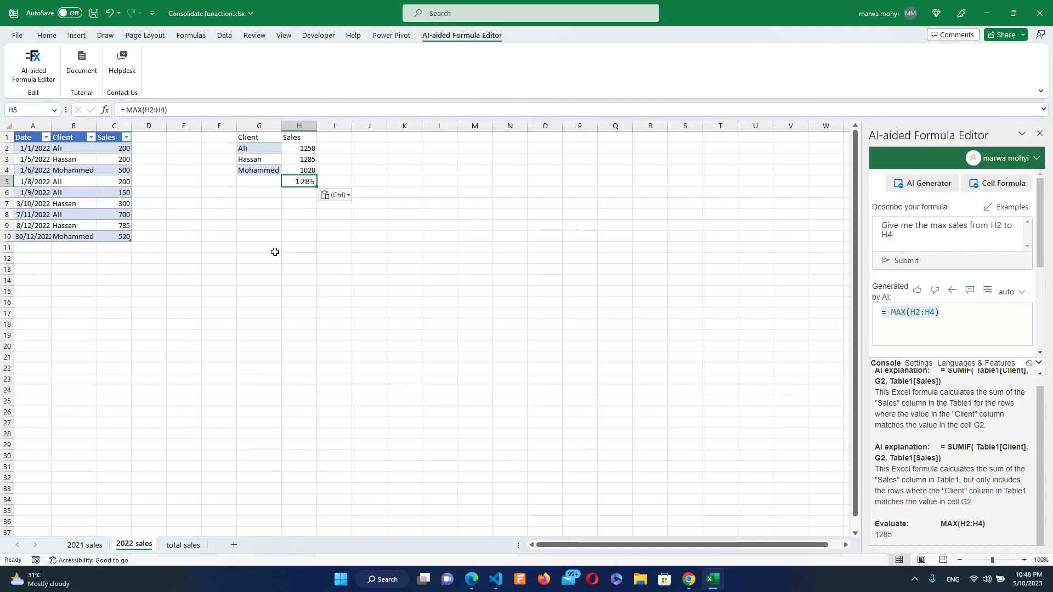
left_click_drag(299, 215, 299, 226)
left_click(307, 183)
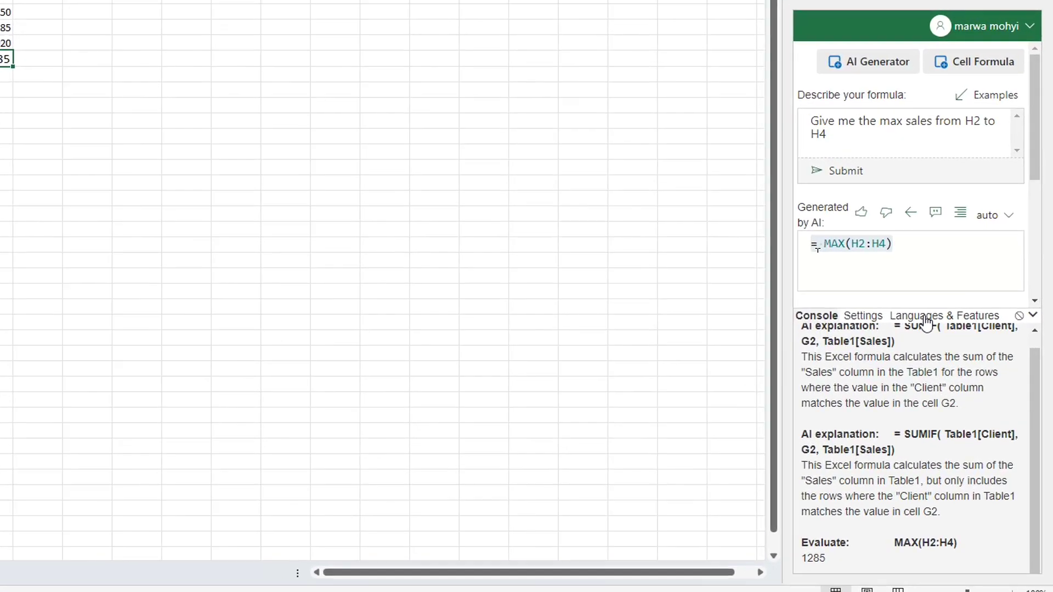
Show the Languages & Features help in the add-in console and scroll through it.
left_click(961, 364)
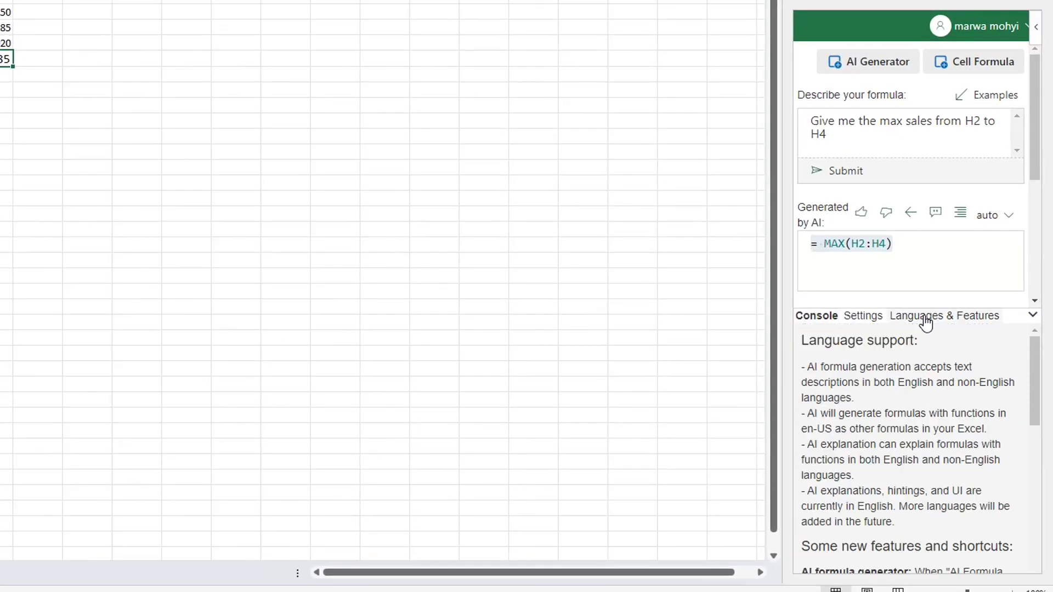
scroll(945, 390, "down", 3)
scroll(950, 396, "down", 2)
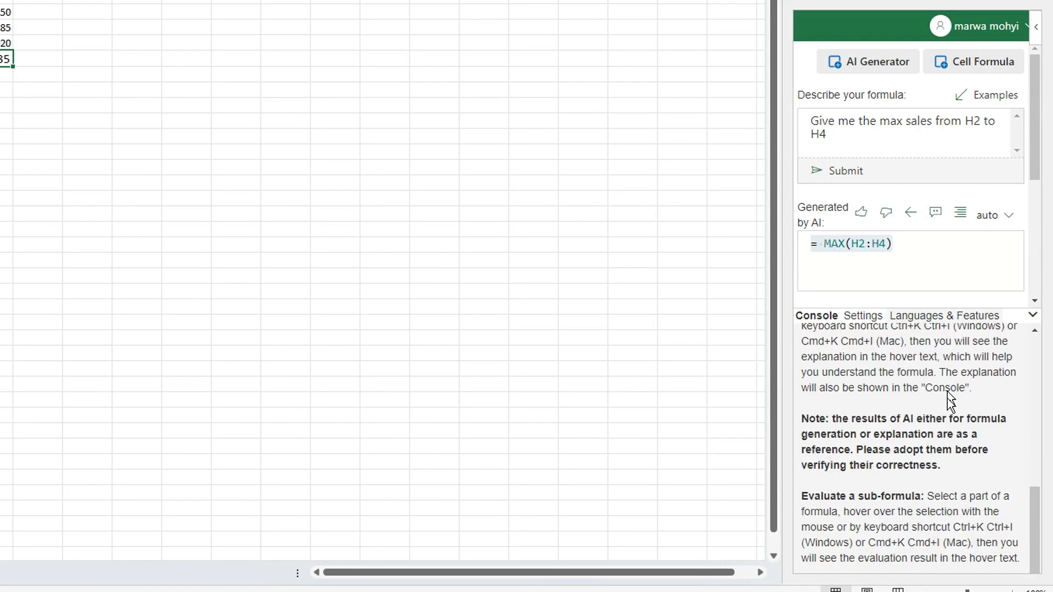
scroll(916, 468, "up", 4)
scroll(915, 467, "up", 2)
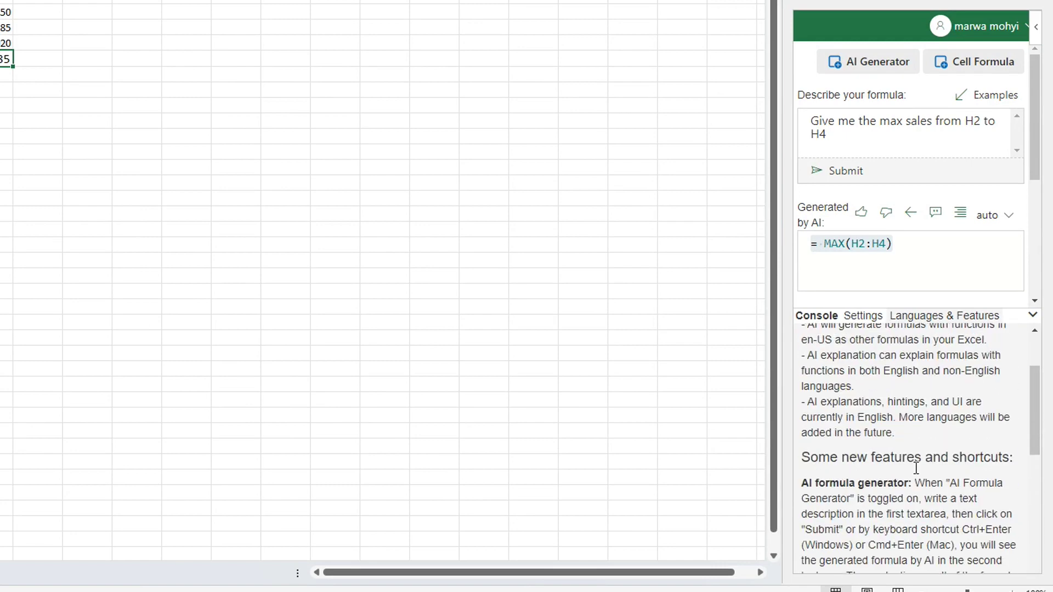
scroll(916, 467, "up", 2)
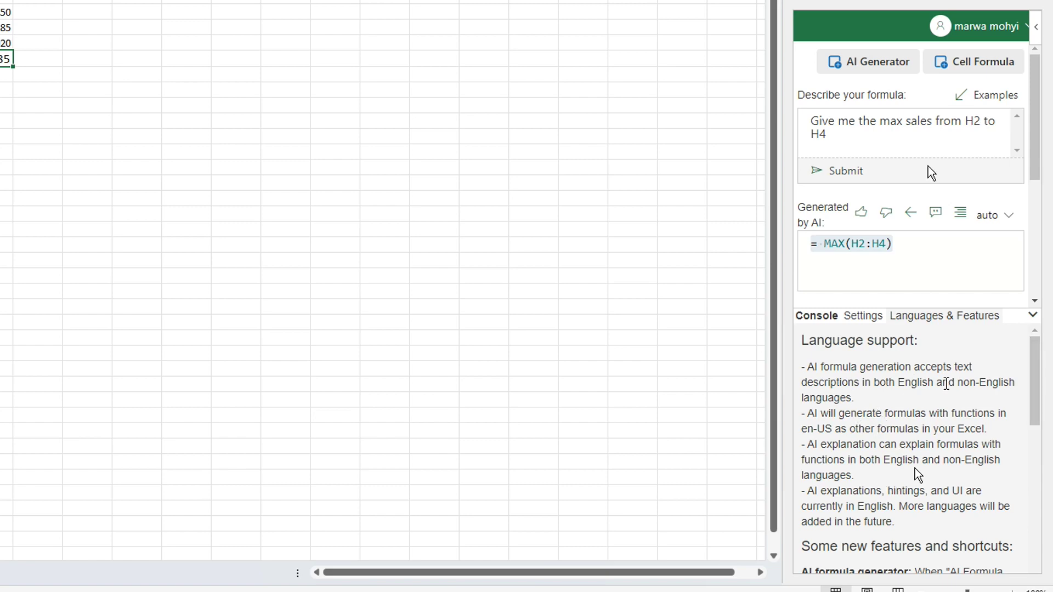
Clear the old English description and type an Arabic request for the sum of values from H2.
mouse_move(848, 134)
left_mouse_down()
mouse_move(802, 128)
mouse_move(801, 115)
left_mouse_up()
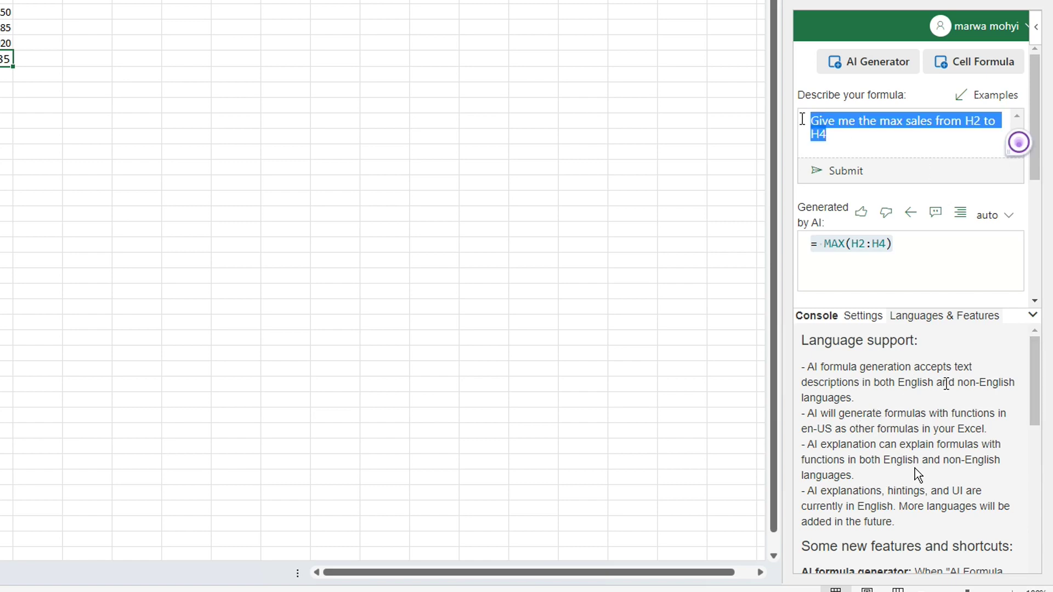
key("BackSpace")
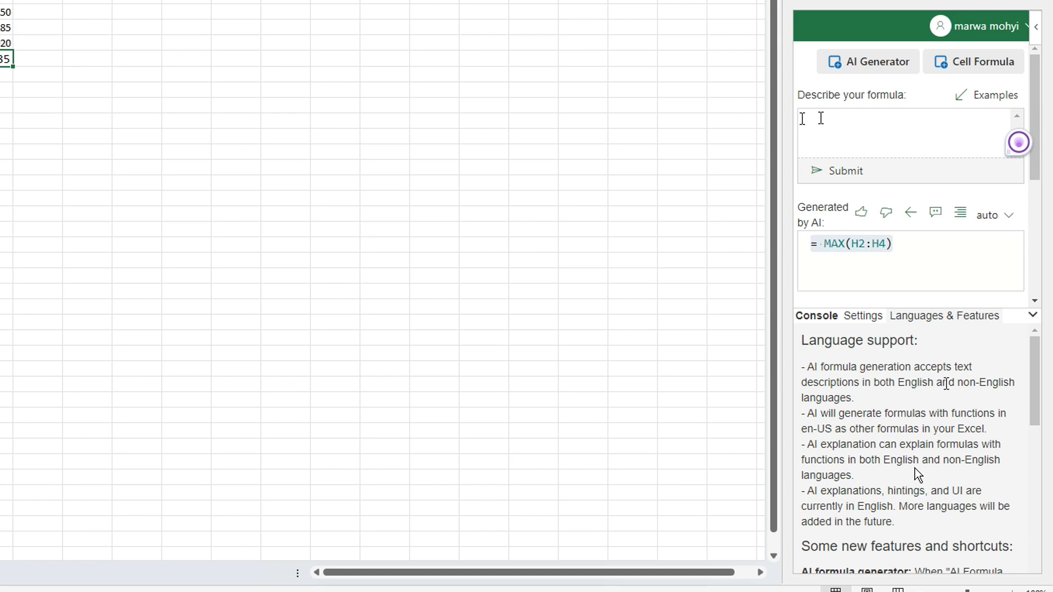
type("HJ'KD")
key("BackSpace")
key("BackSpace")
key("BackSpace")
key("BackSpace")
key("BackSpace")
type("اعطني")
type(" مجموع القي")
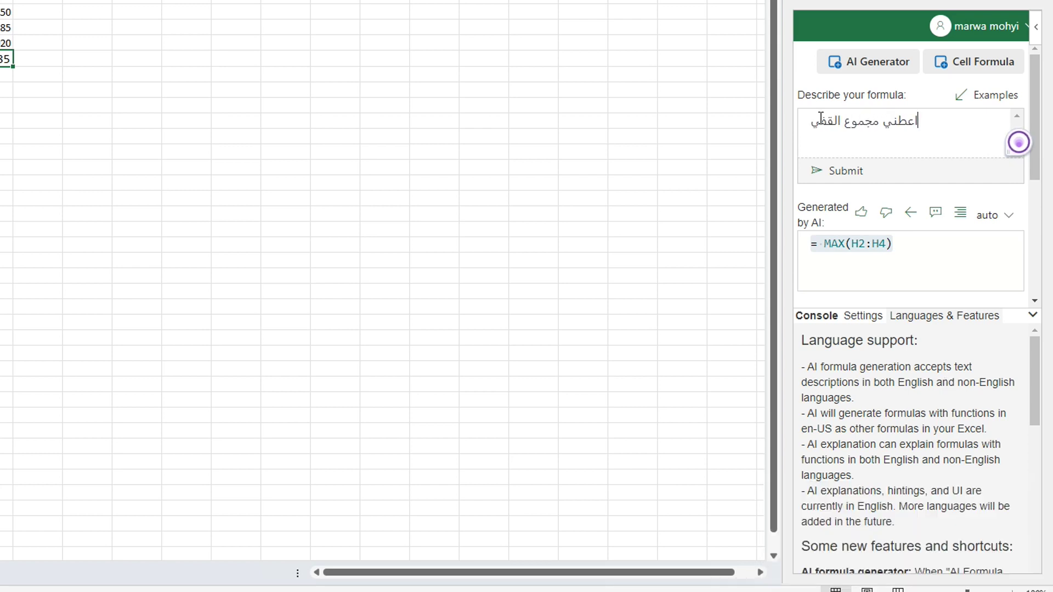
key("BackSpace")
type("ي")
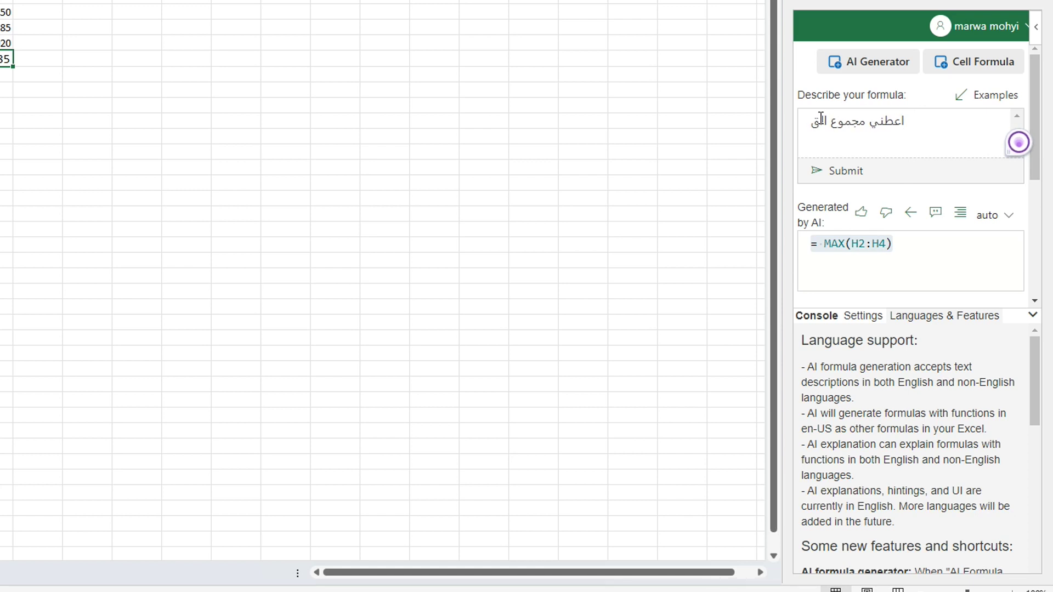
type("م من ")
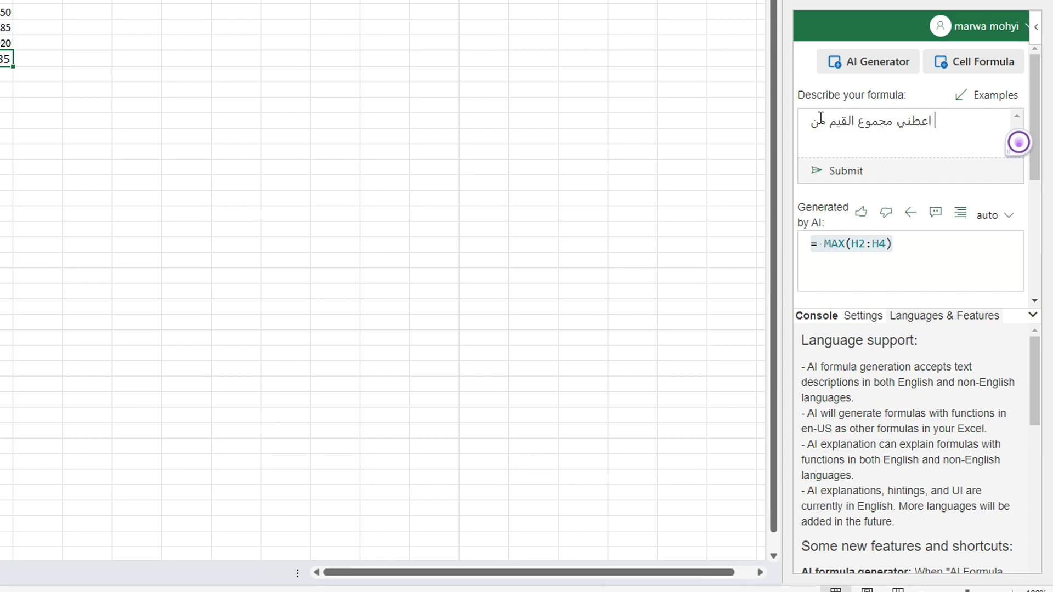
type("ا")
type("h")
key("BackSpace")
type("H")
type(" 2")
type("2")
Finish the Arabic prompt with the range end H4 and submit it to generate the formula.
key("super+space")
type("الي")
key("super+space")
type("H")
type("4")
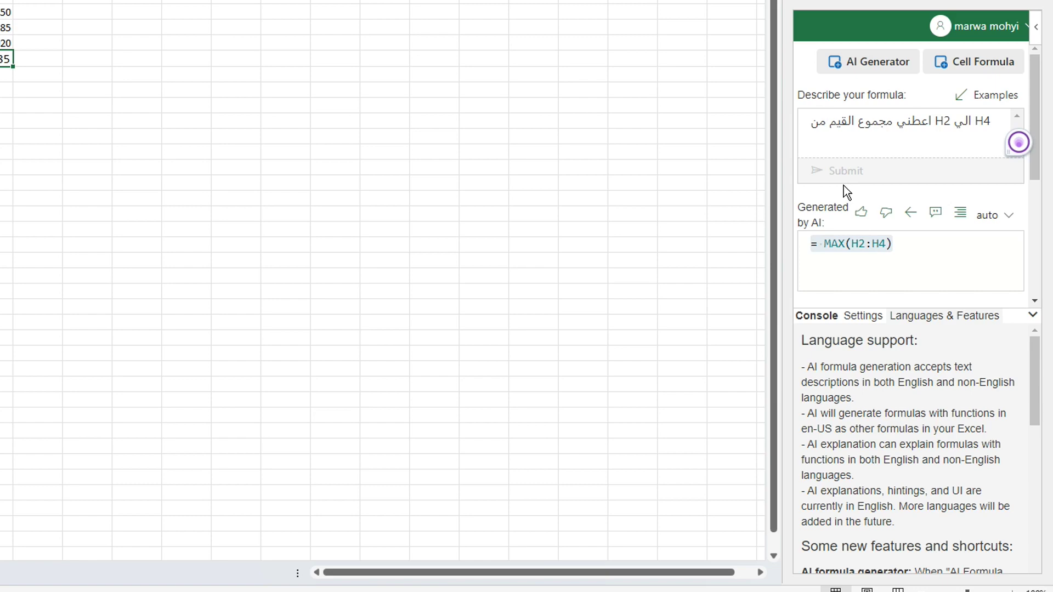
left_click(907, 266)
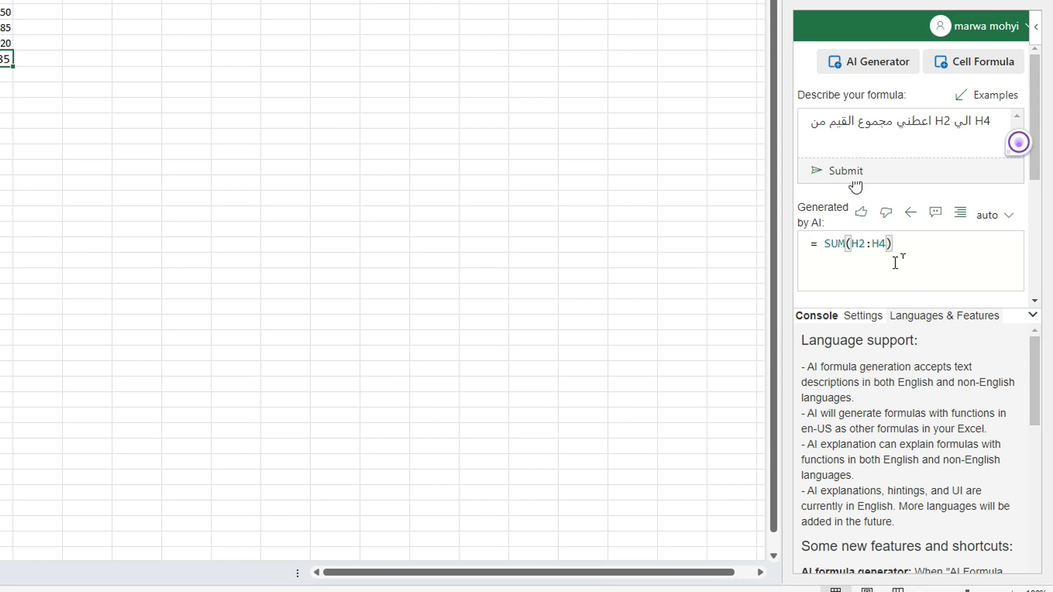
scroll(926, 296, "down", 2)
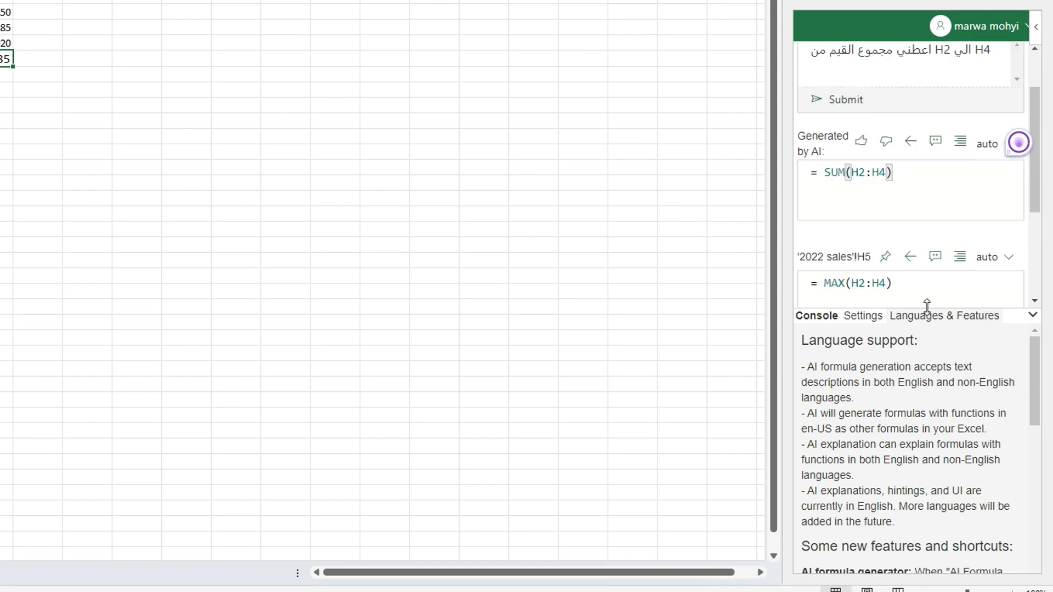
scroll(928, 299, "down", 1)
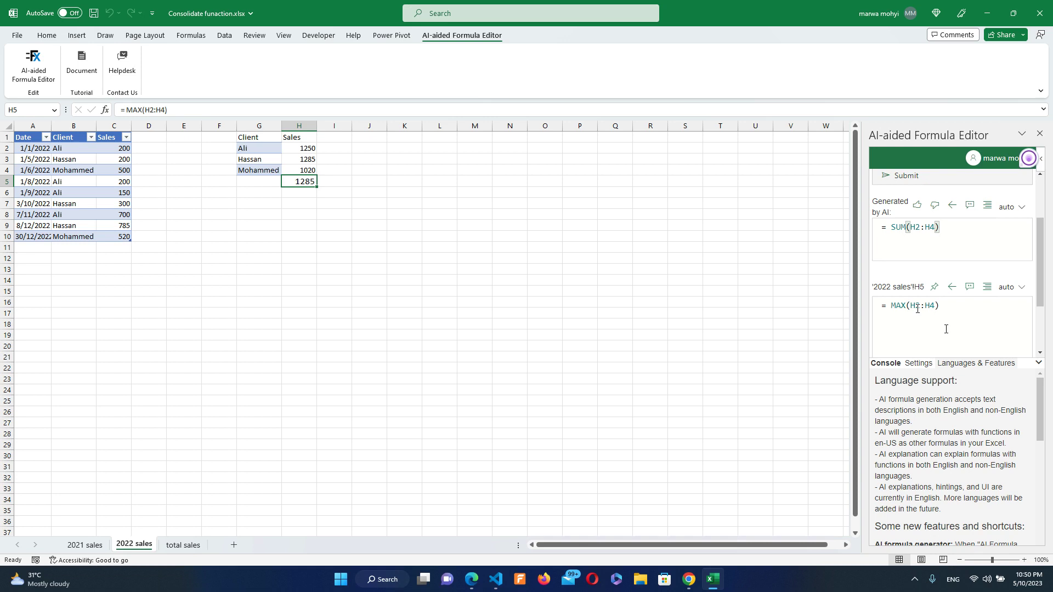
scroll(1019, 318, "up", 3)
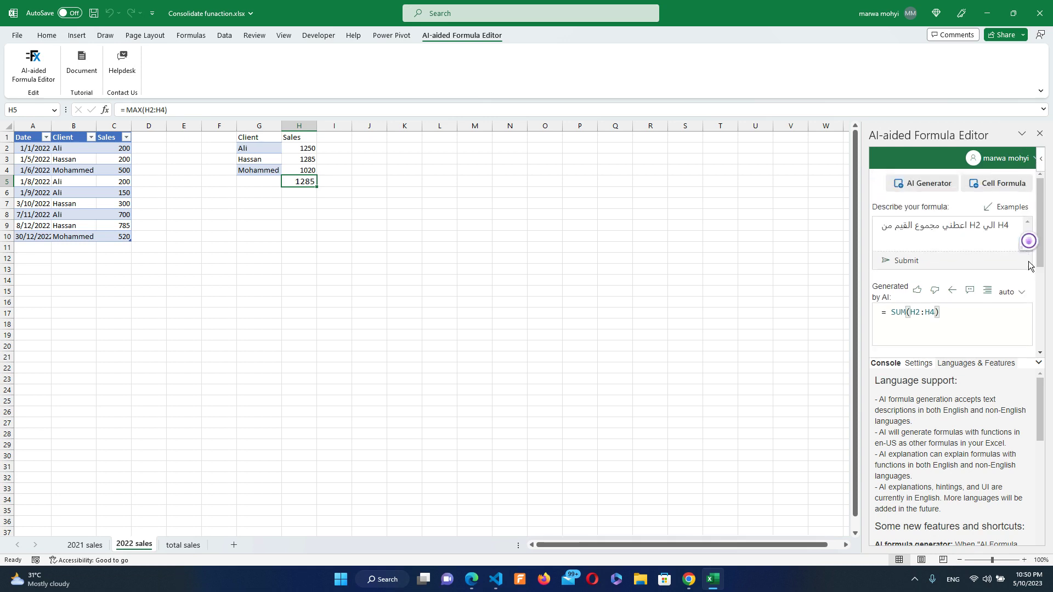